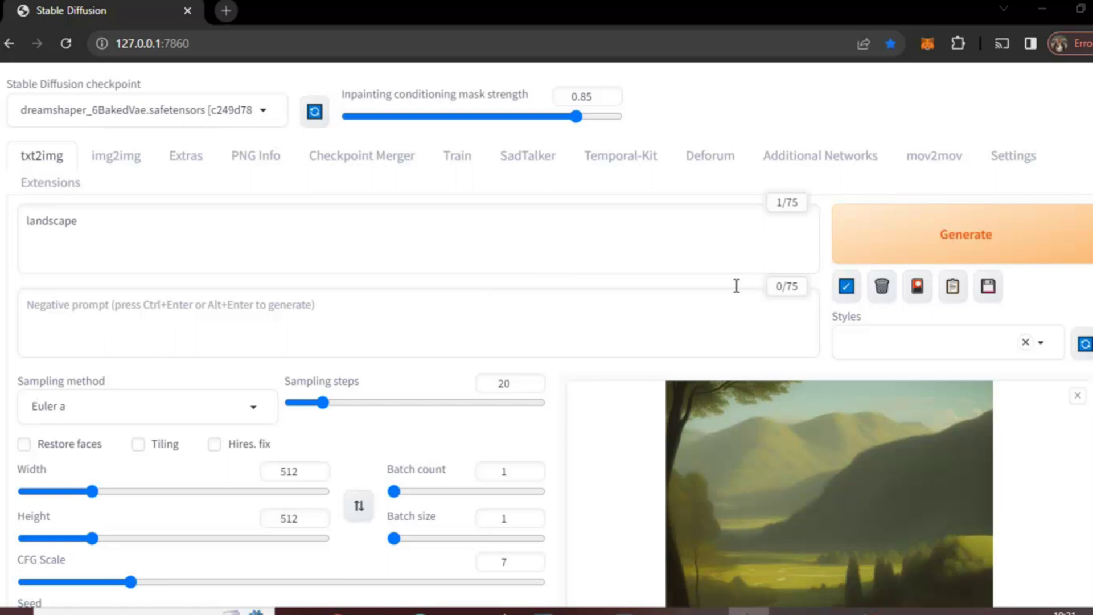
Copy the ?__theme=dark line from the notes file in Notepad
click(666, 611)
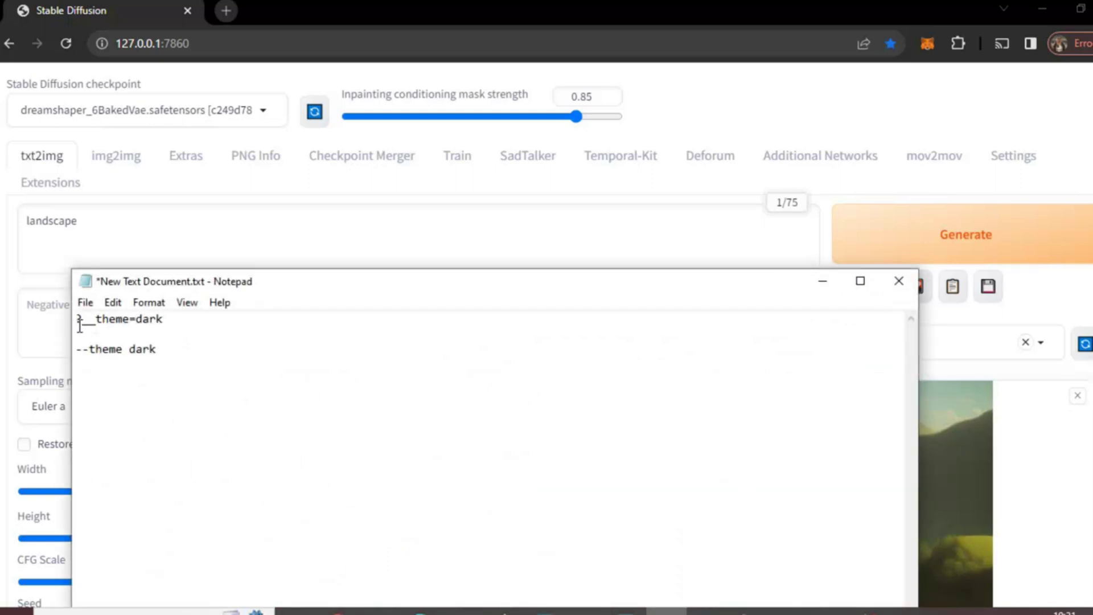
drag(164, 319, 77, 318)
right_click(138, 318)
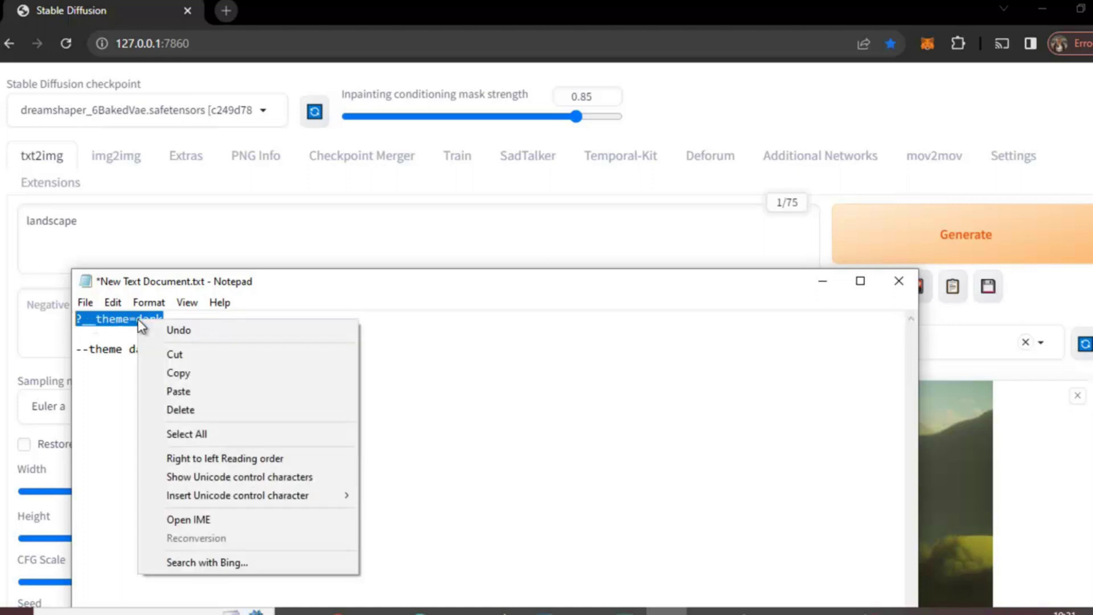
click(177, 372)
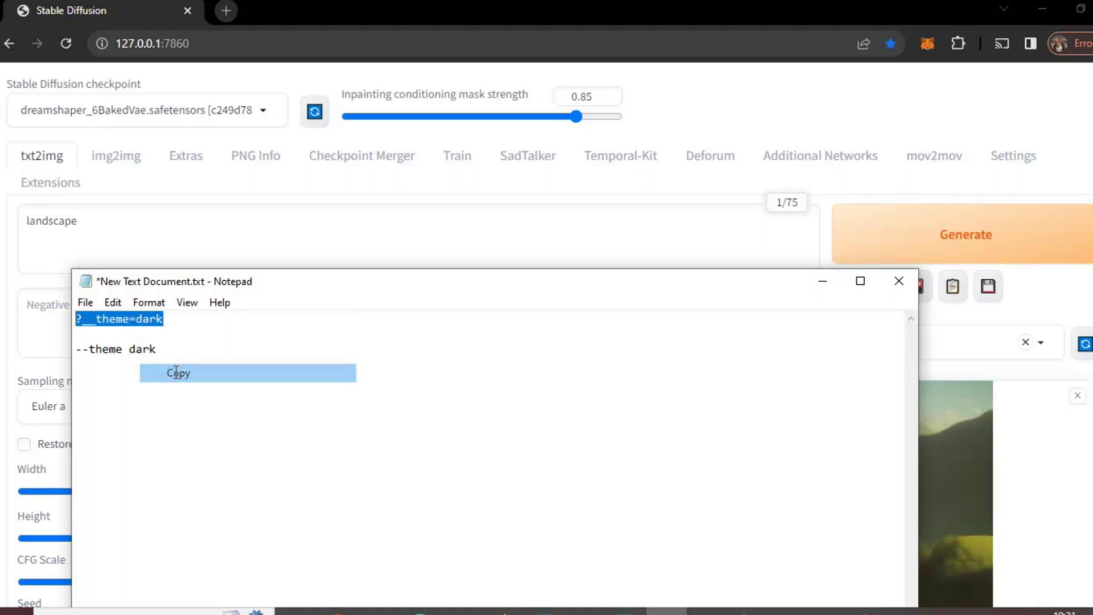
click(124, 320)
drag(186, 319, 79, 319)
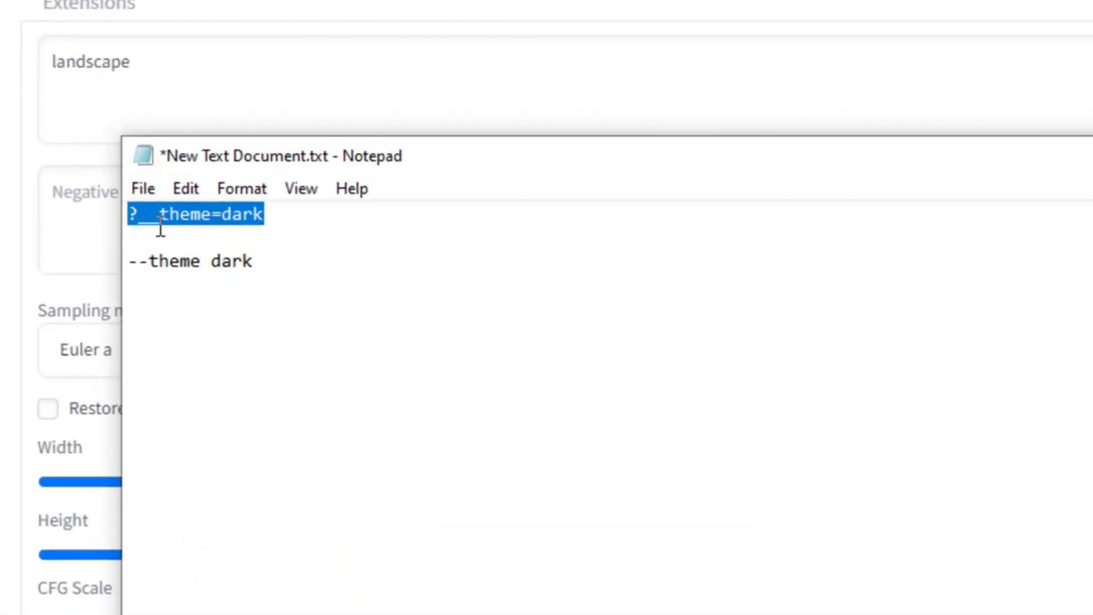
right_click(250, 216)
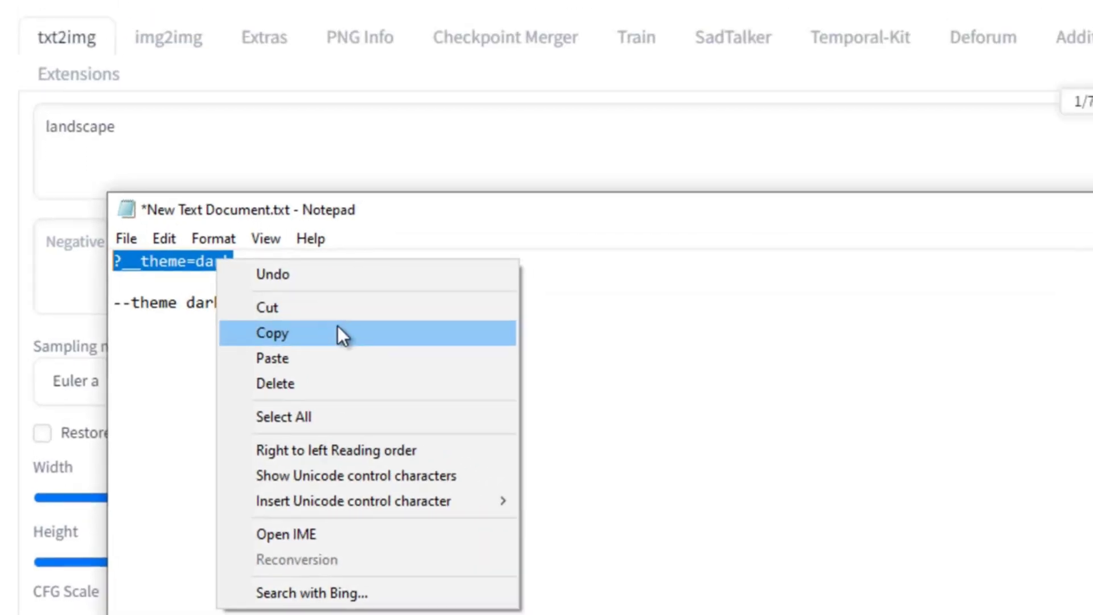
click(337, 330)
Reload the Stable Diffusion page with /?__theme=dark appended so the interface turns dark
click(262, 44)
click(262, 44)
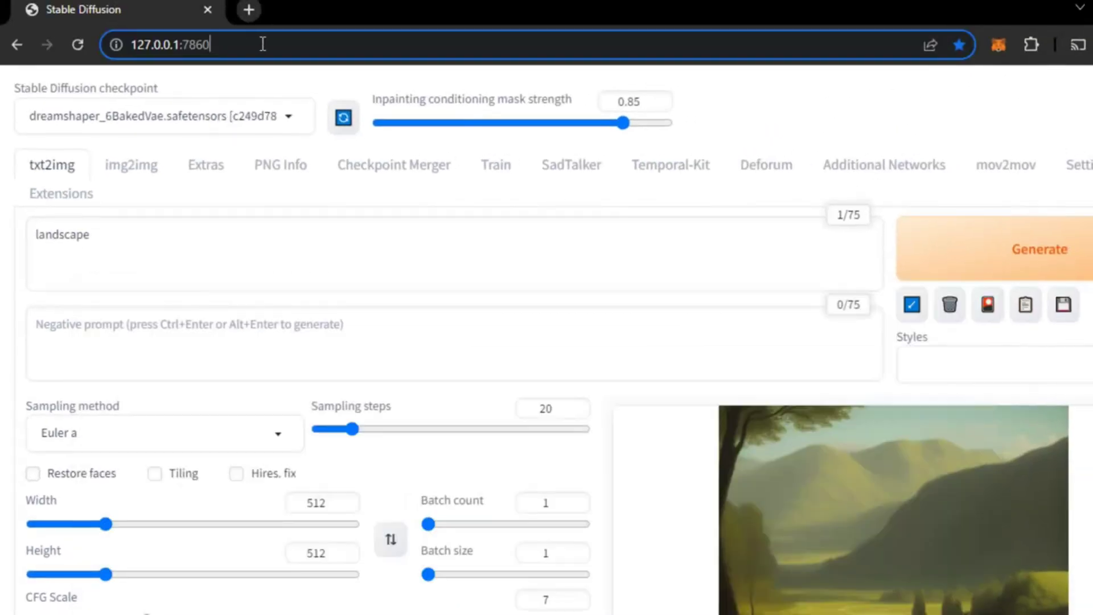
text(/)
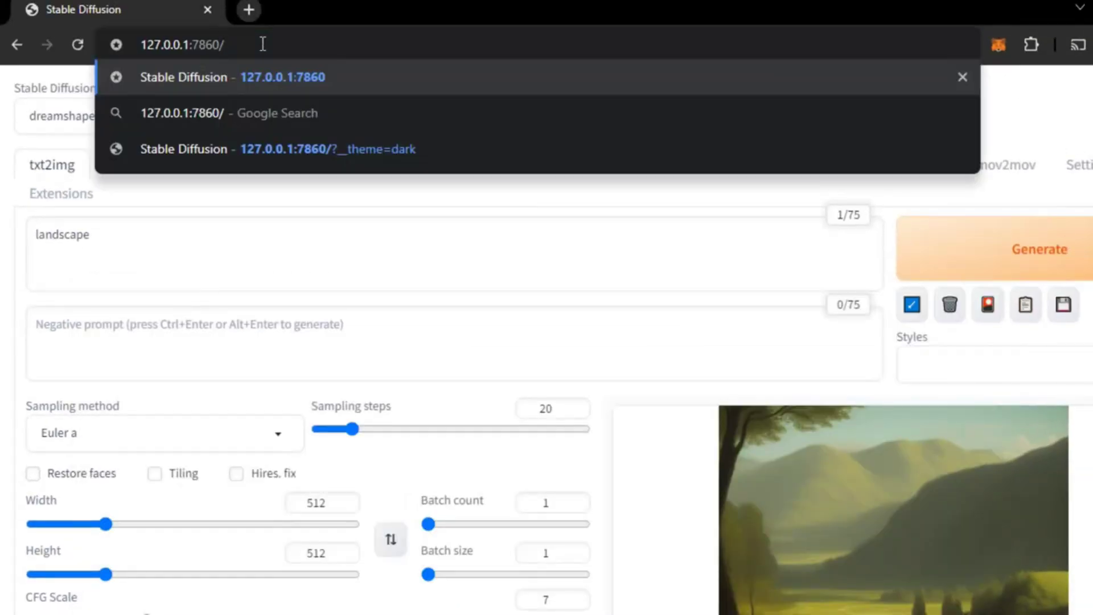
click(304, 149)
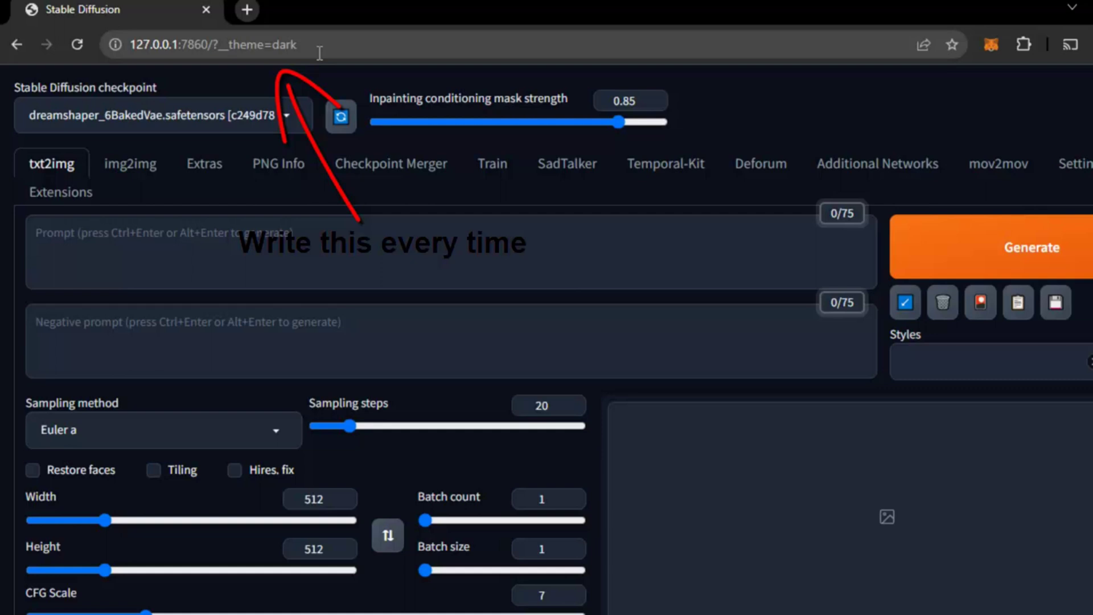
Delete the theme parameter, trimming the address back to 127.0.0.1:7860/
click(324, 45)
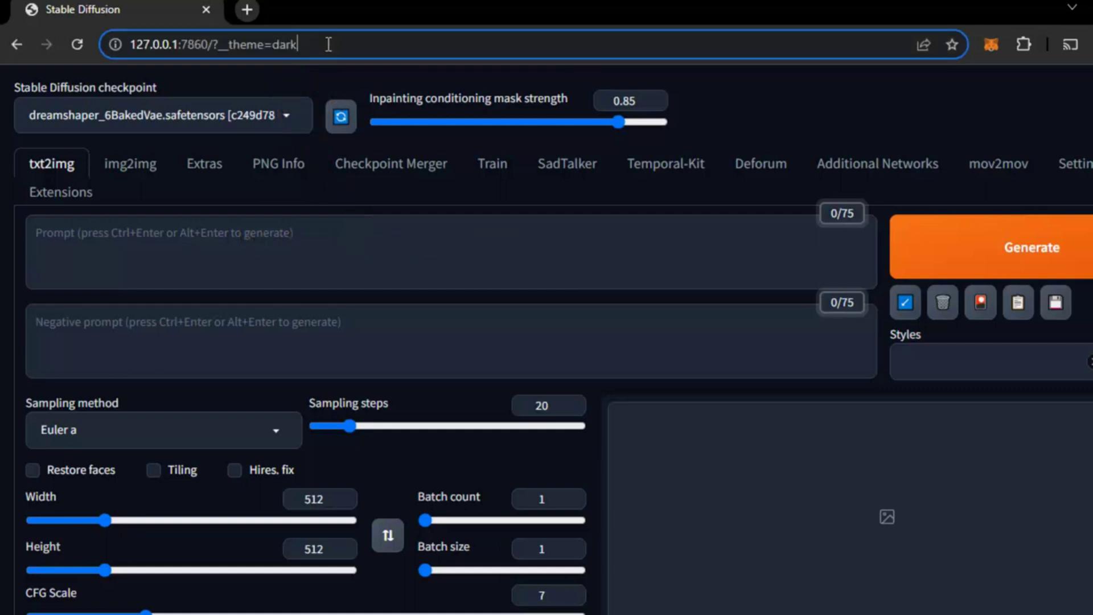
key(BackSpace)
key(BackSpace)
key(BackSpace)
key(BackSpace)
key(BackSpace)
key(BackSpace)
key(BackSpace)
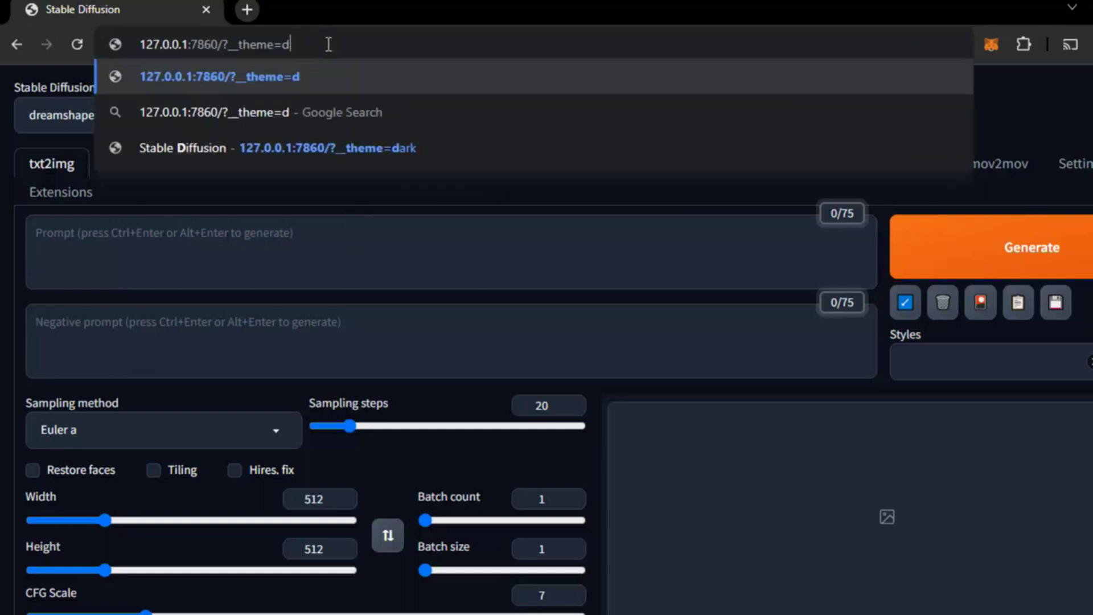
key(BackSpace)
key(BackSpace)
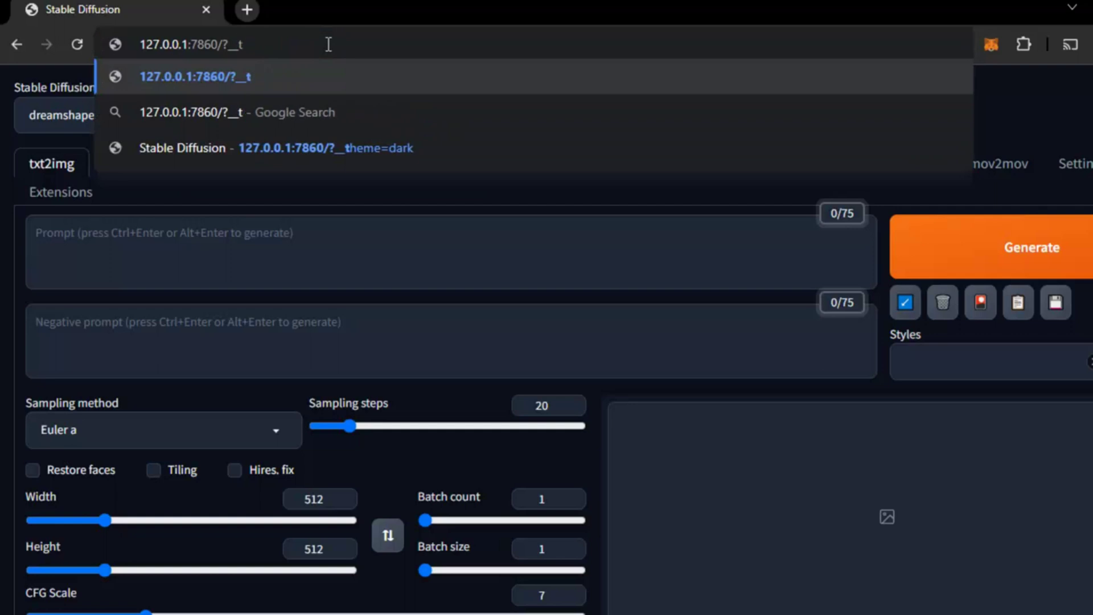
key(BackSpace)
key(BackSpace)
key(BackSpace)
key(BackSpace)
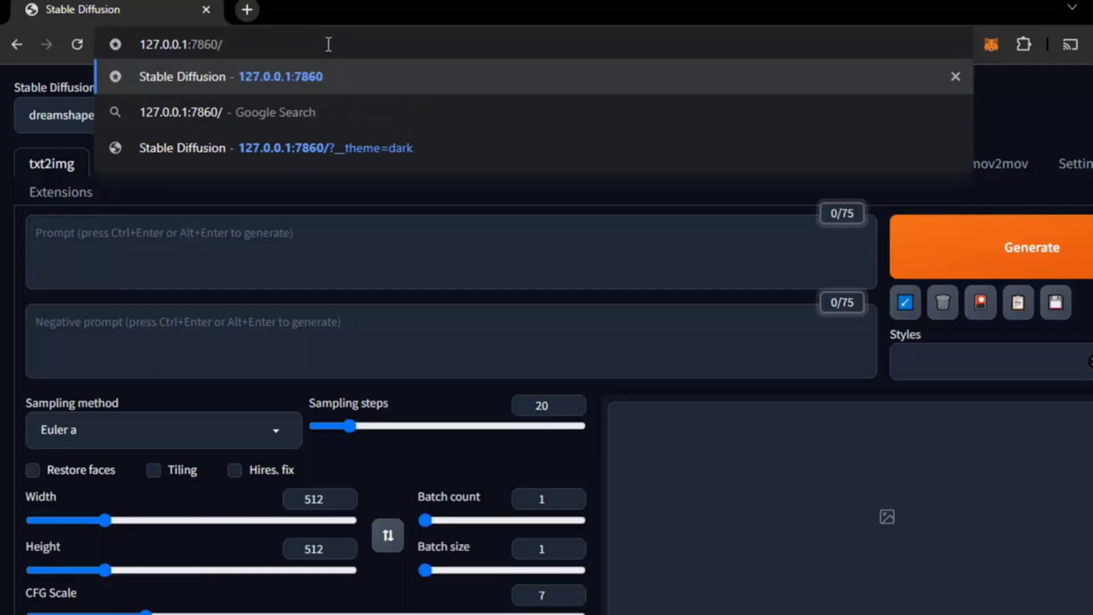
Reload the plain address, close the server window, and scroll stable-diffusion-webui to webui-user.bat
click(328, 73)
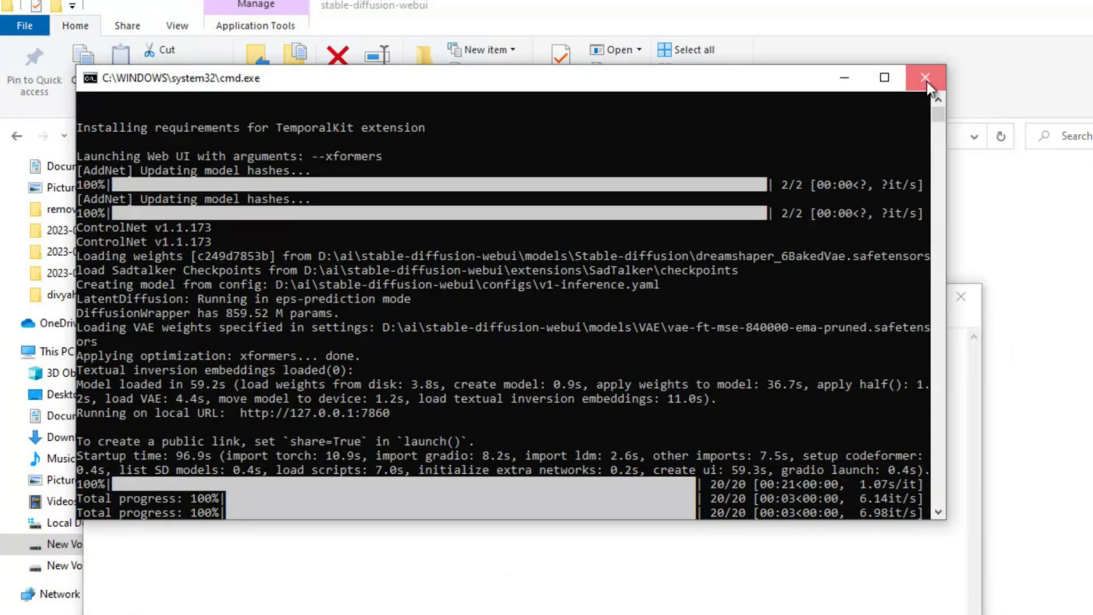
click(926, 78)
click(856, 212)
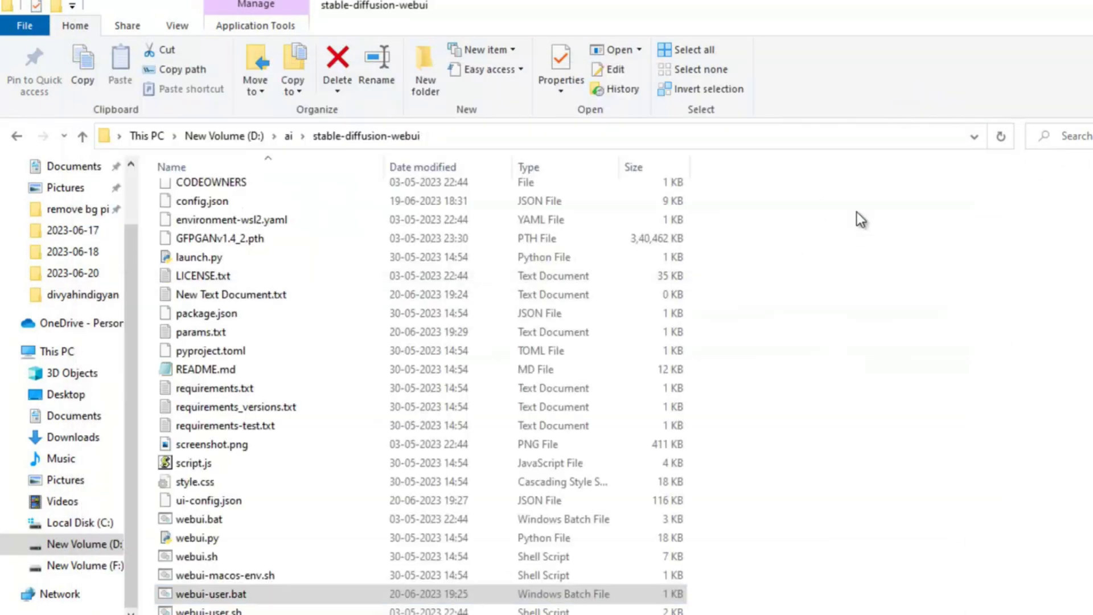
scroll(427, 501, up, 12)
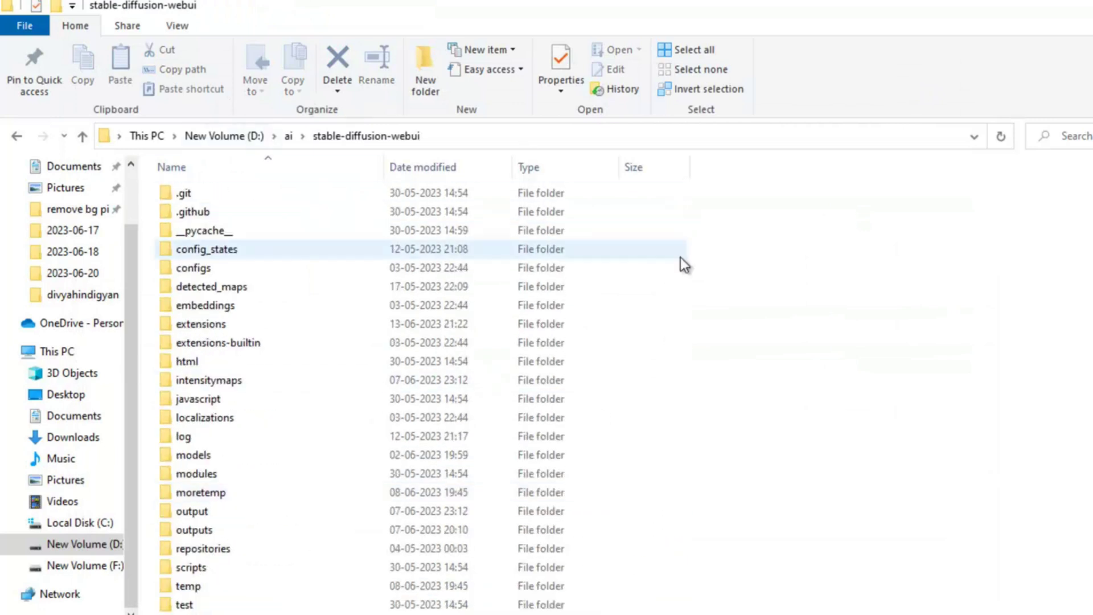
scroll(702, 452, down, 5)
scroll(702, 452, down, 6)
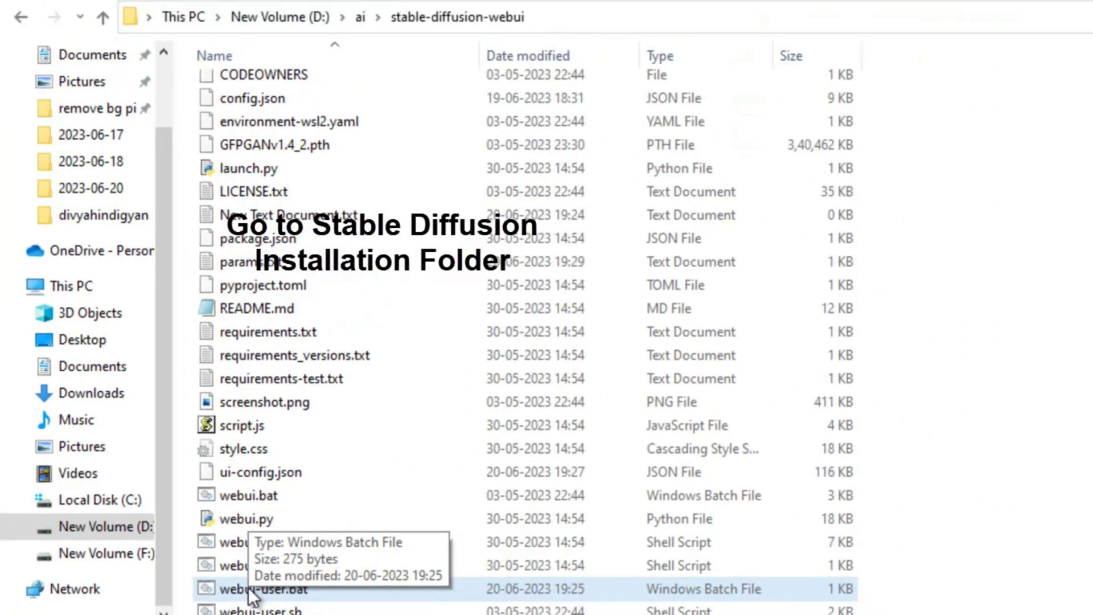
Open webui-user.bat in Notepad with the cursor placed after --xformers
right_click(302, 581)
click(312, 34)
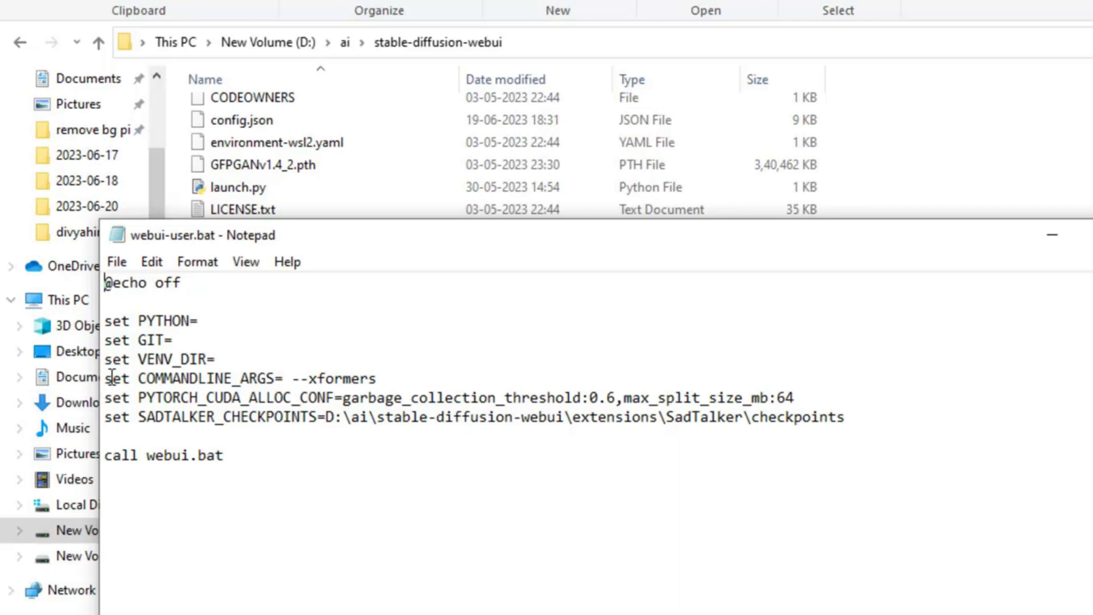
click(431, 375)
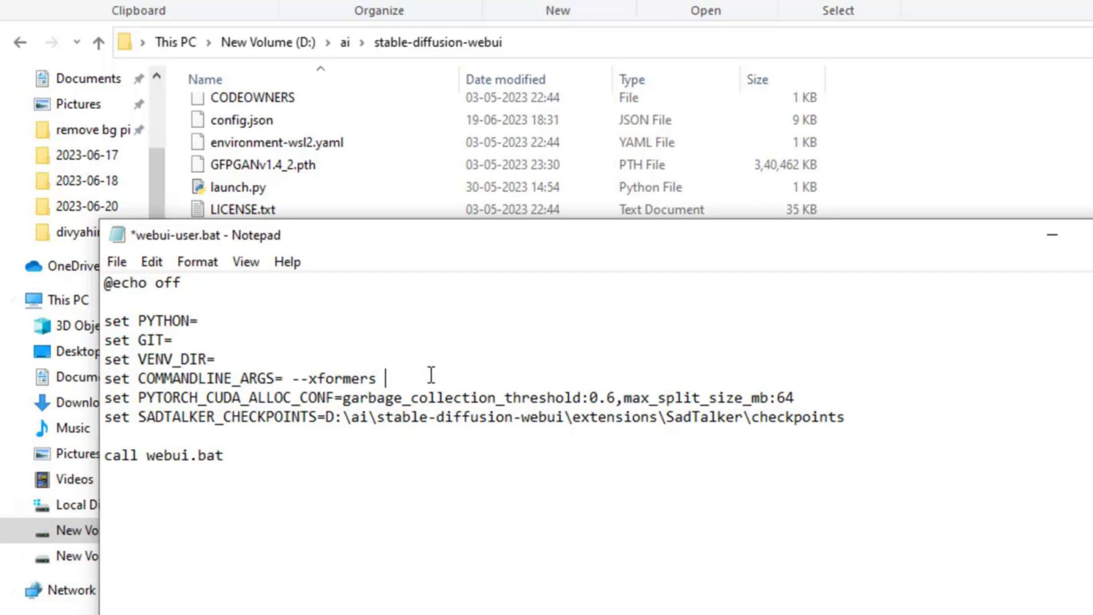
Copy the --theme dark line from the New Text Document notes file
click(854, 612)
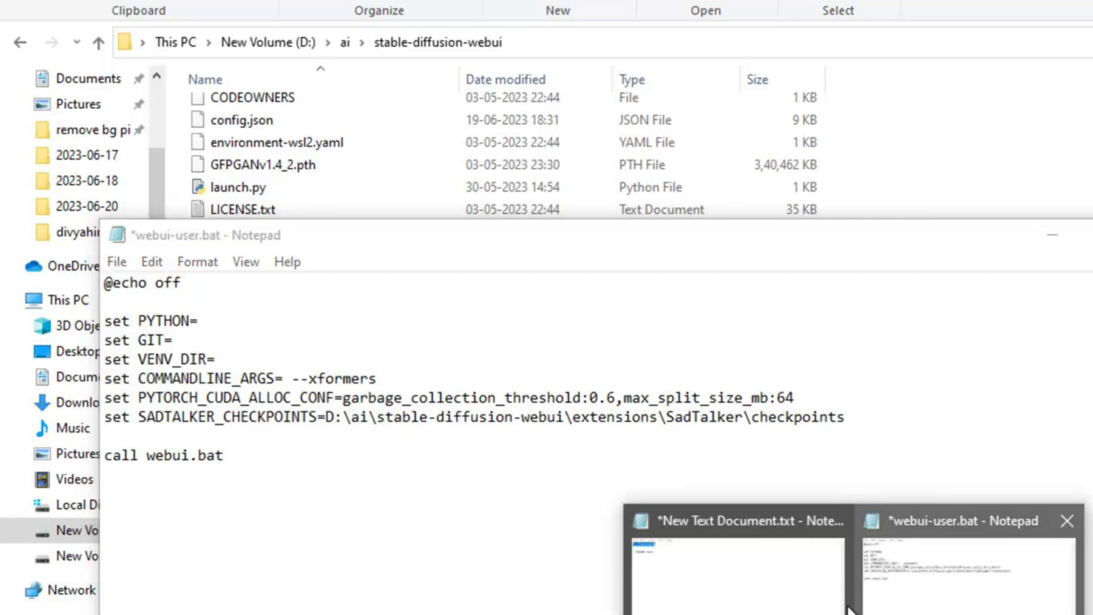
click(707, 598)
click(169, 333)
drag(169, 333, 105, 321)
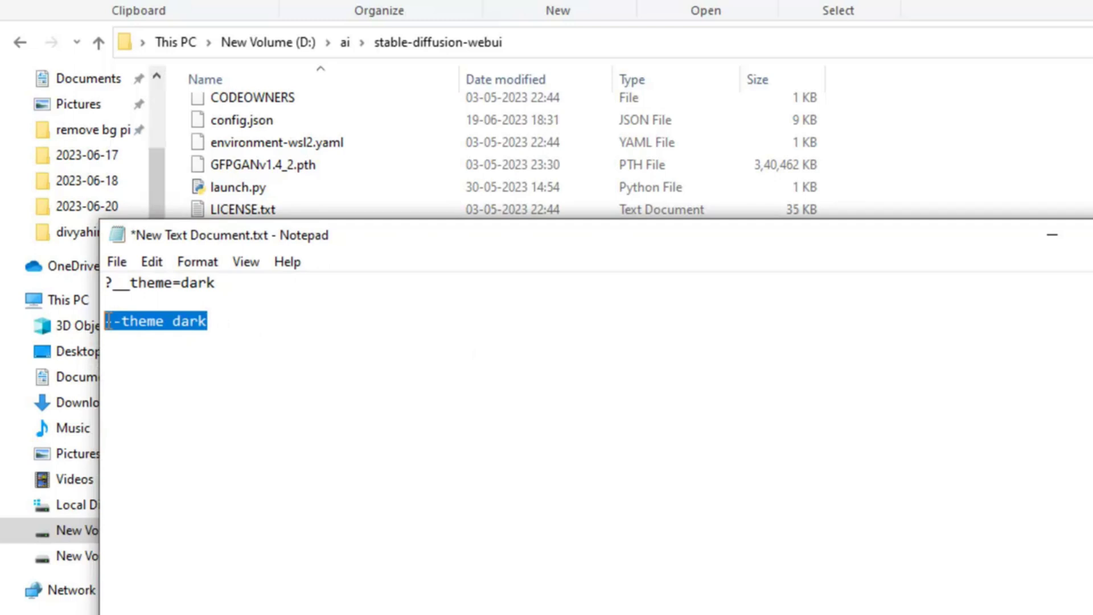
right_click(134, 320)
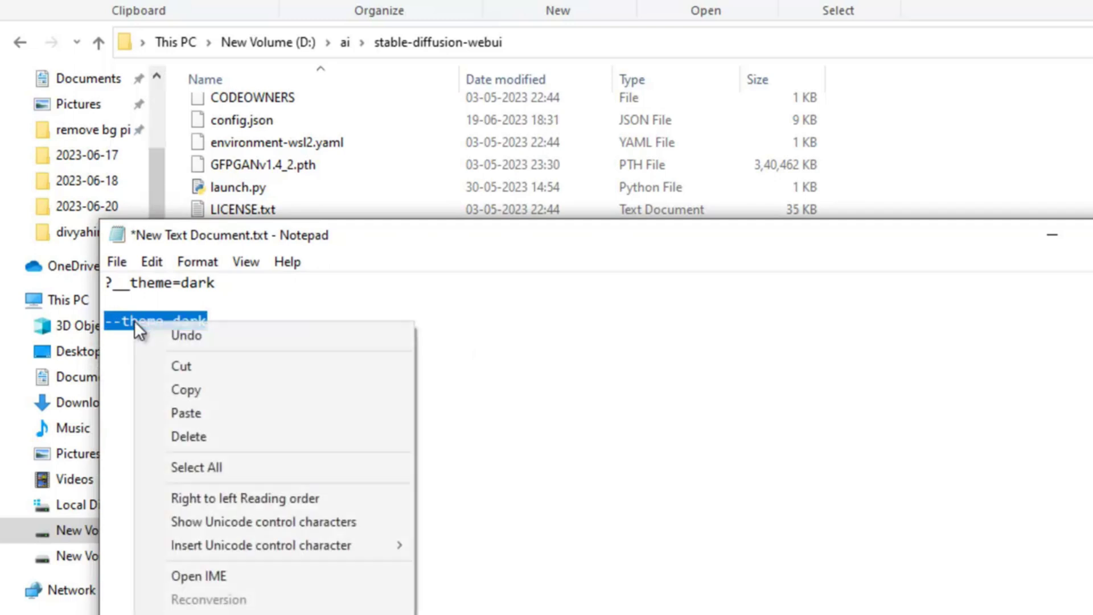
click(251, 384)
Paste --theme dark after --xformers in COMMANDLINE_ARGS, removing the extra blank line
click(1054, 234)
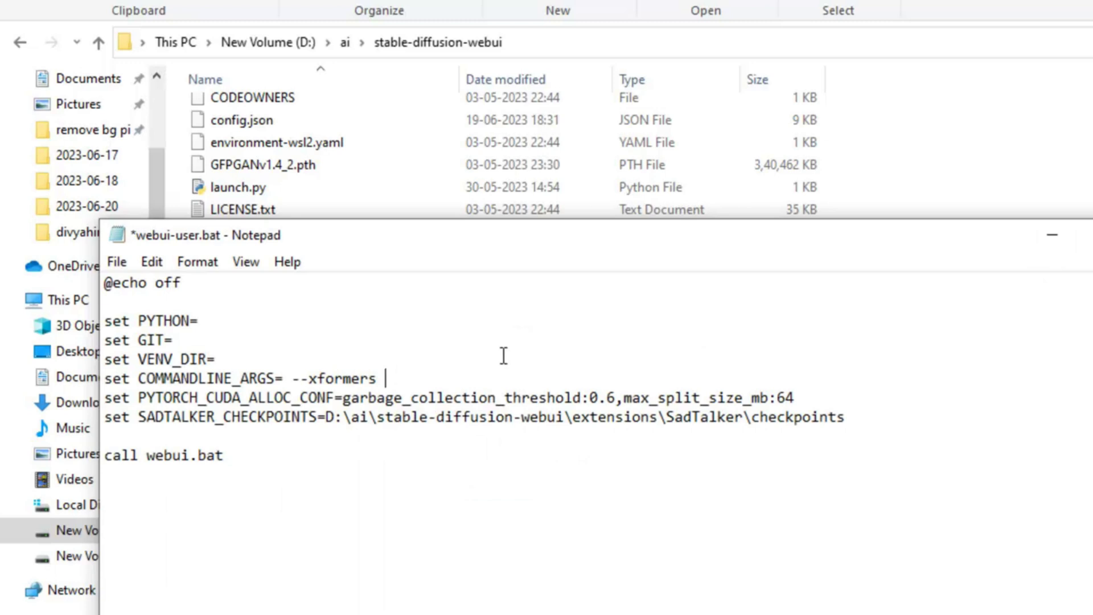
key(ctrl+v)
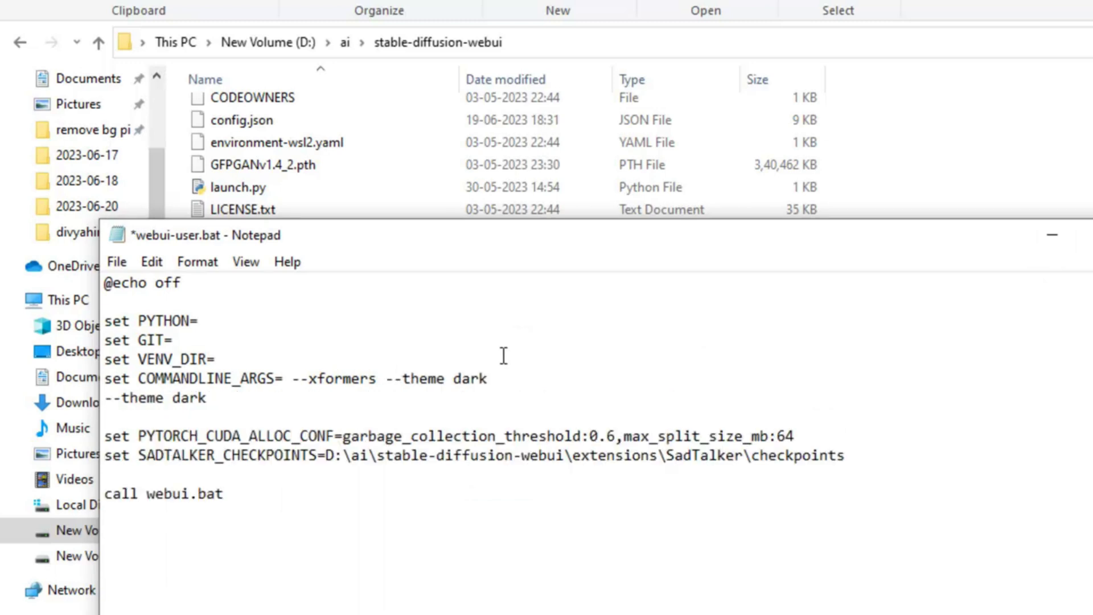
key(ctrl+z)
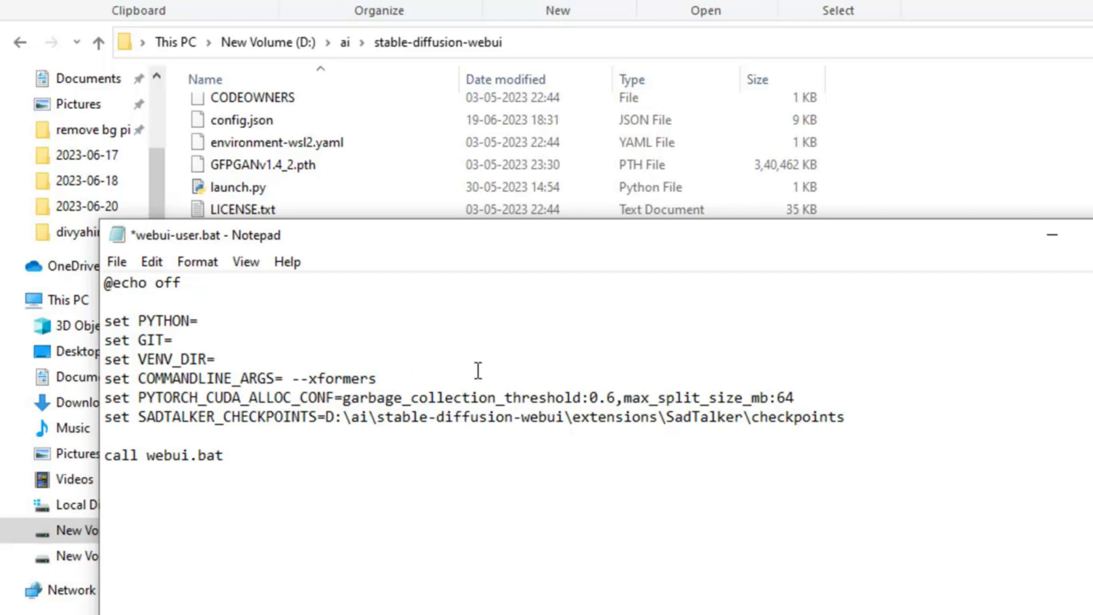
key(ctrl+v)
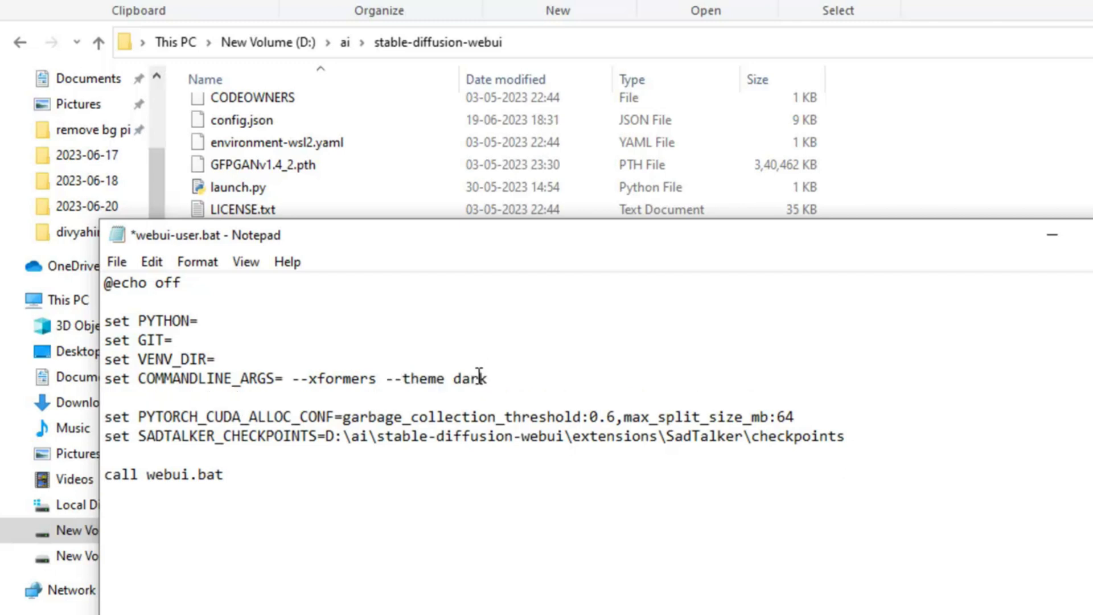
key(BackSpace)
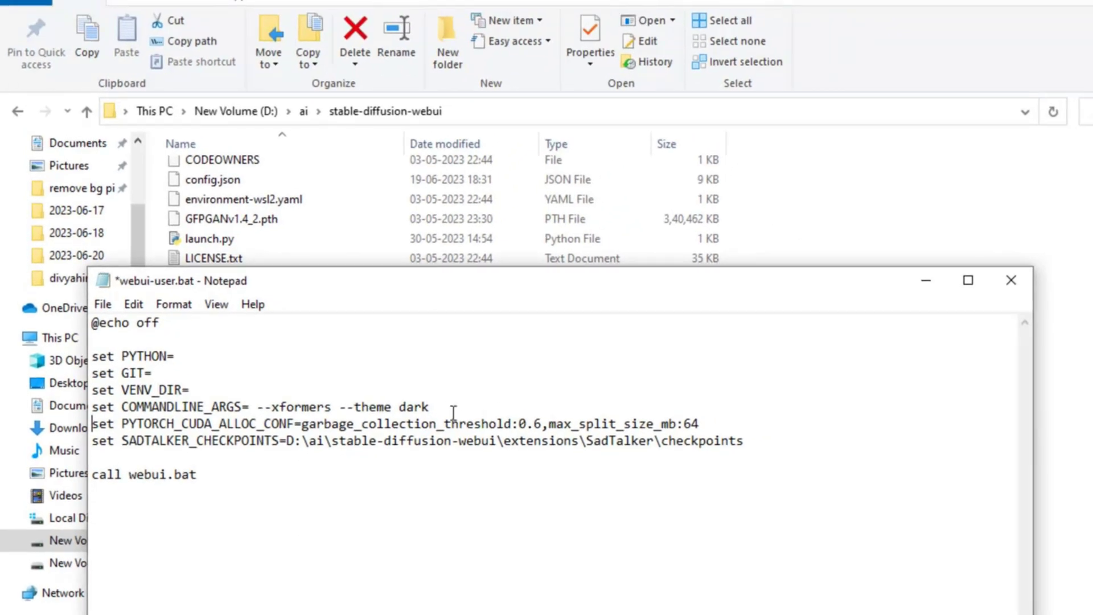
Save webui-user.bat and close Notepad
click(105, 309)
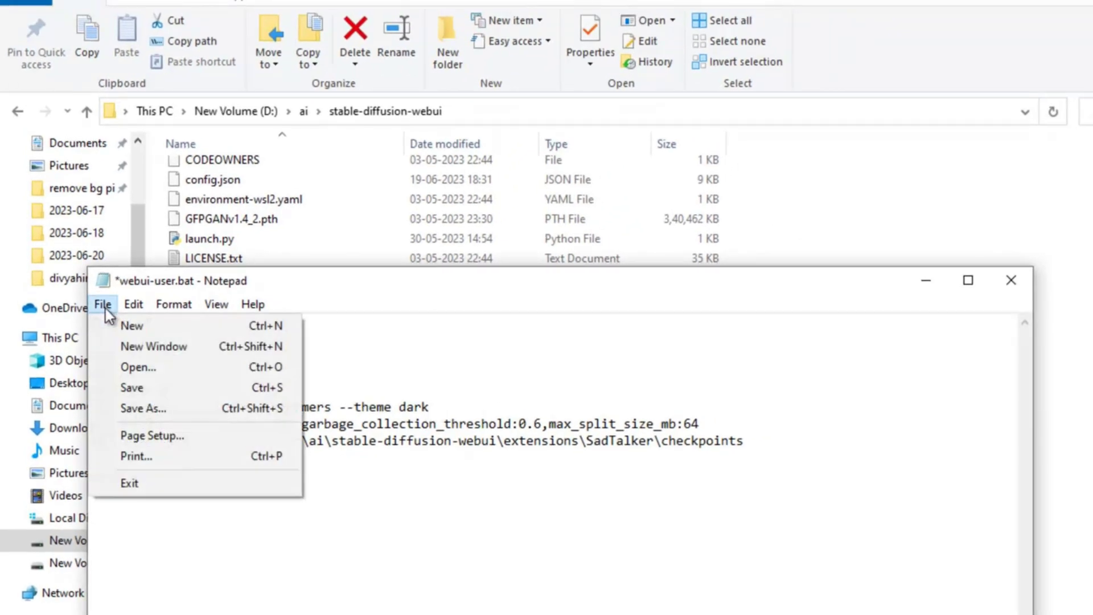
click(160, 392)
click(1011, 280)
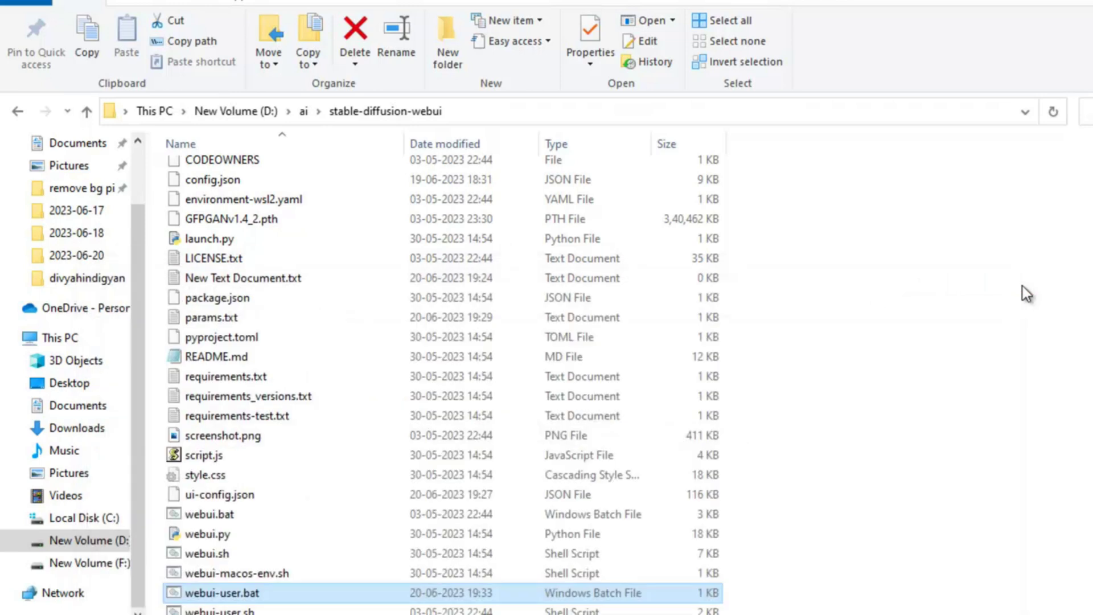
Run webui-user.bat to start the server with --xformers --theme dark on 127.0.0.1:7860
double_click(251, 591)
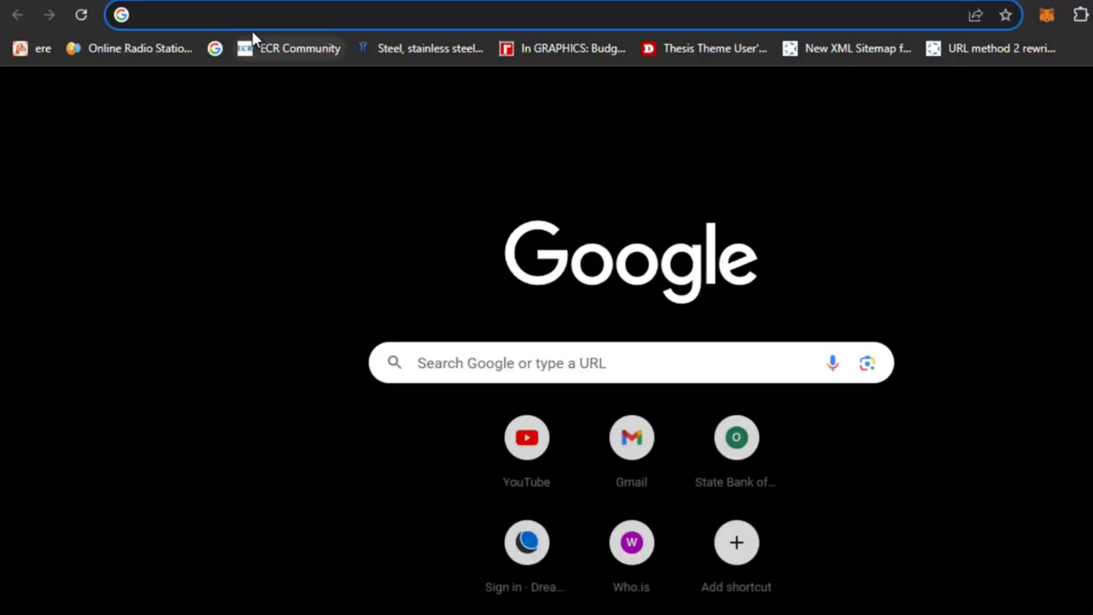
Open the local web UI at 127.0.0.1:7860 in Chrome using the address bar suggestion
text(1)
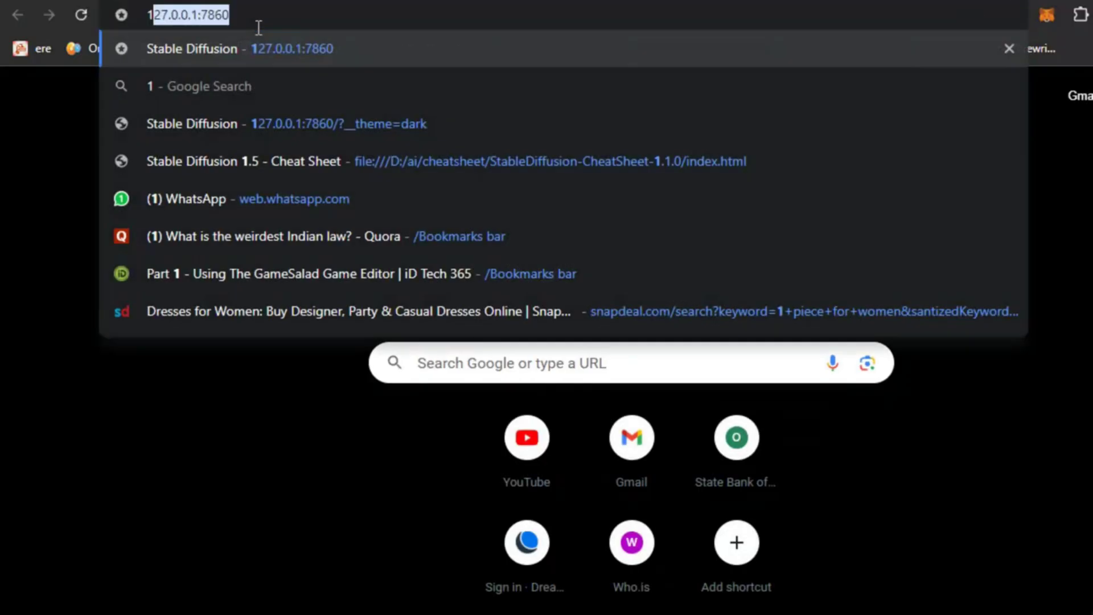
key(Right)
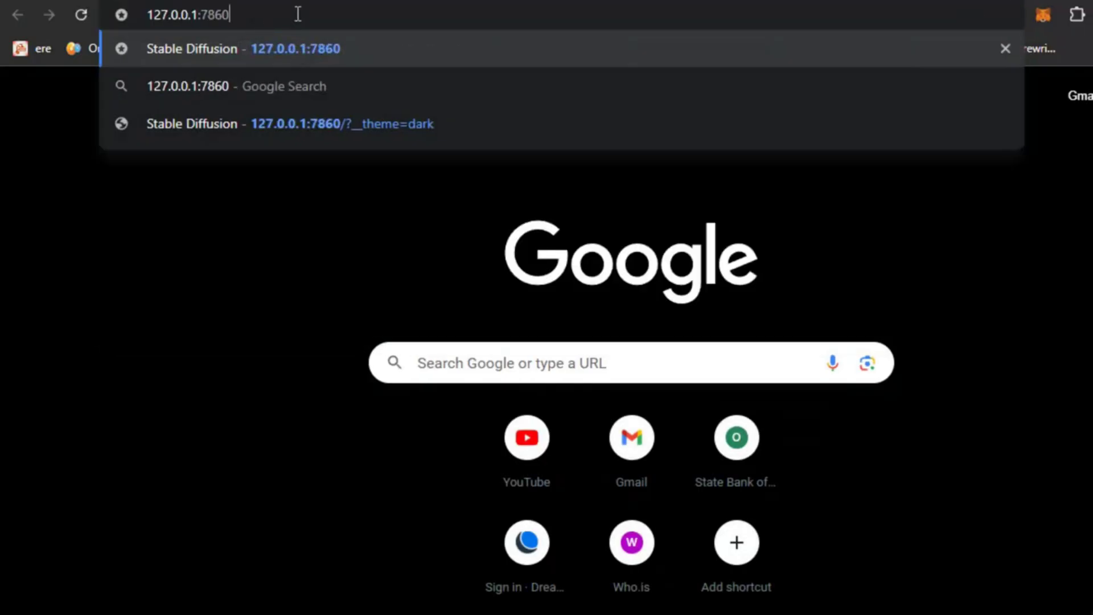
click(301, 54)
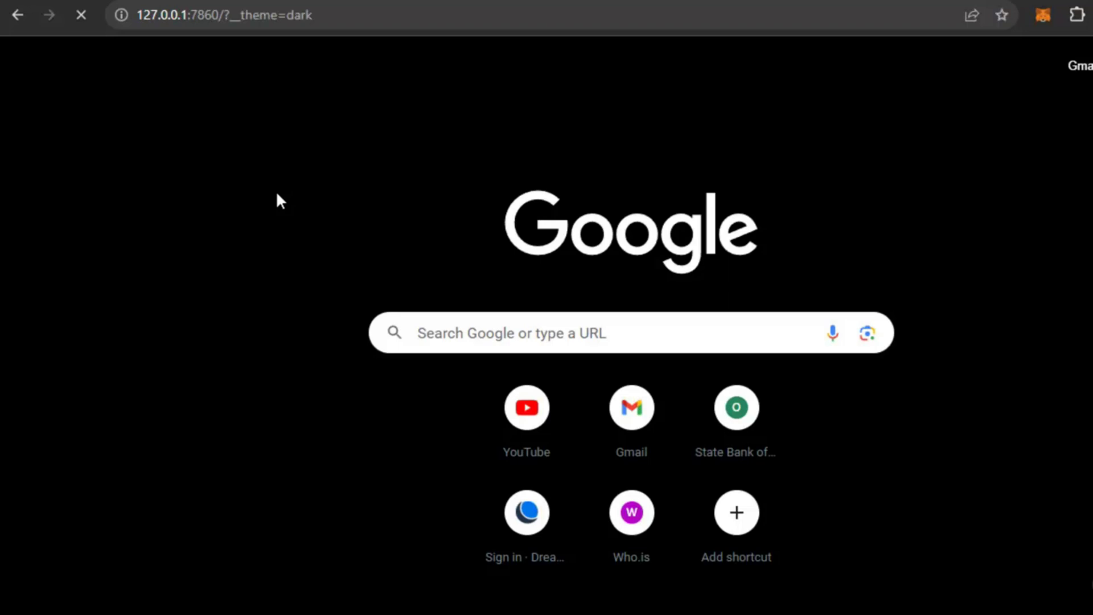